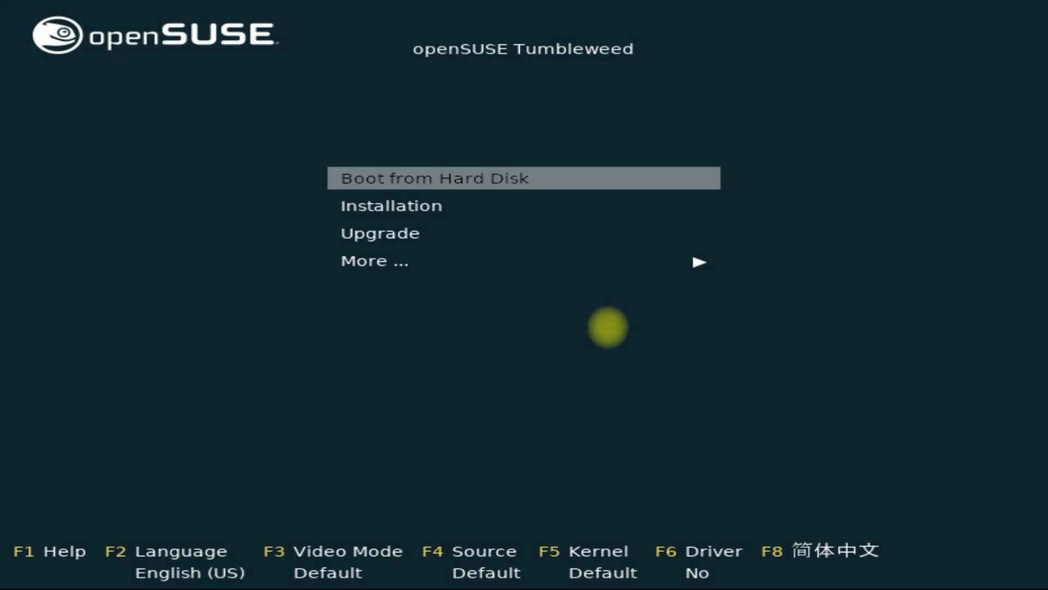
# Step: Start the Installation boot entry and let YaST2 finish network and driver detection
pyautogui.press('Down')
pyautogui.press('Return')
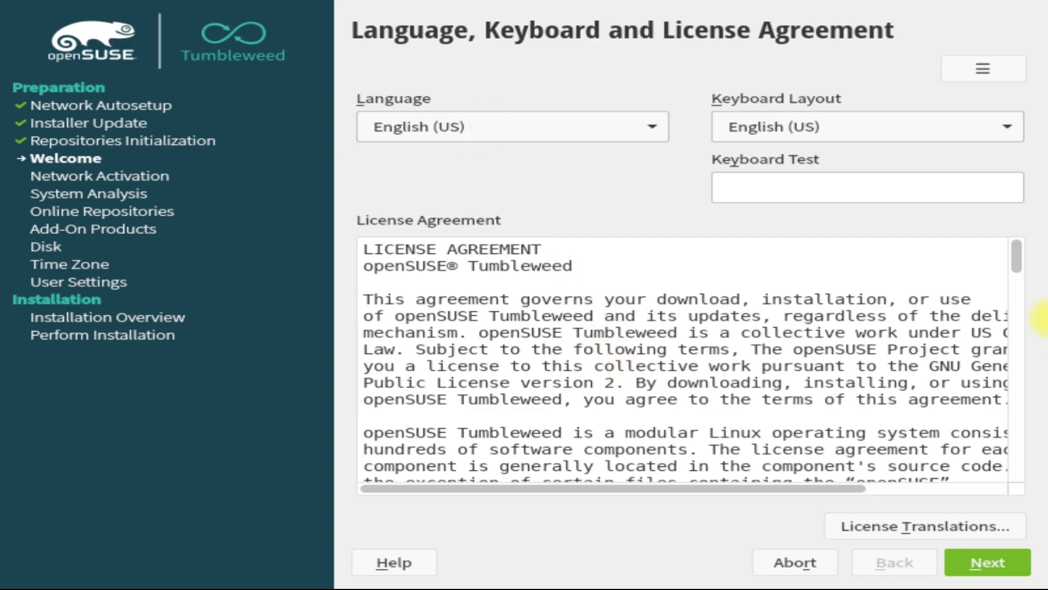
# Step: Keep English (US) as language and keyboard layout, and accept the Tumbleweed license
pyautogui.moveTo(1017, 256); pyautogui.dragTo(1013, 213)
pyautogui.click(552, 188)
pyautogui.click(658, 118)
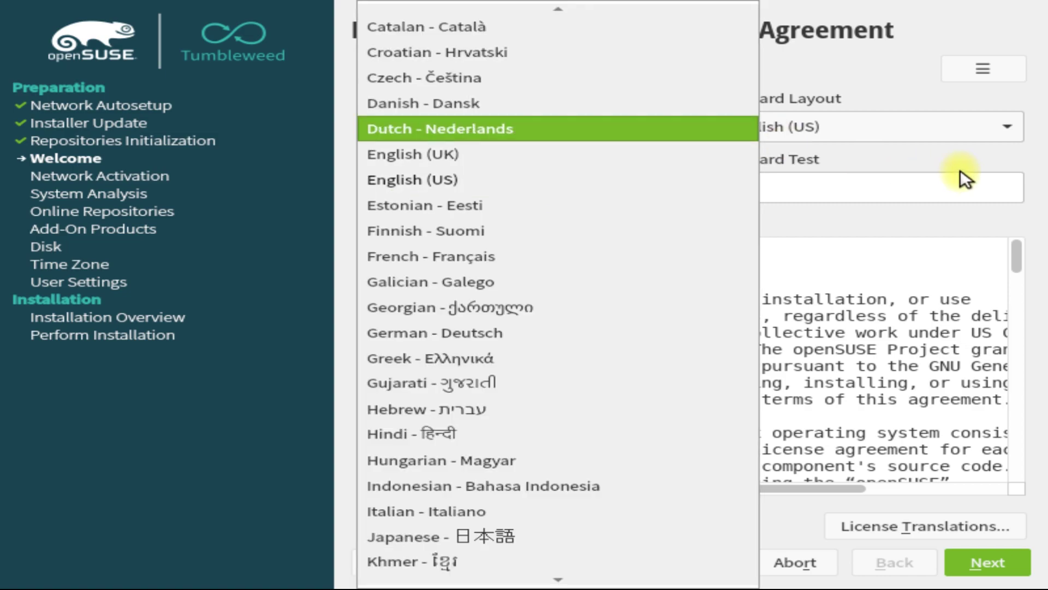
pyautogui.click(1003, 128)
pyautogui.click(1004, 128)
pyautogui.click(1034, 169)
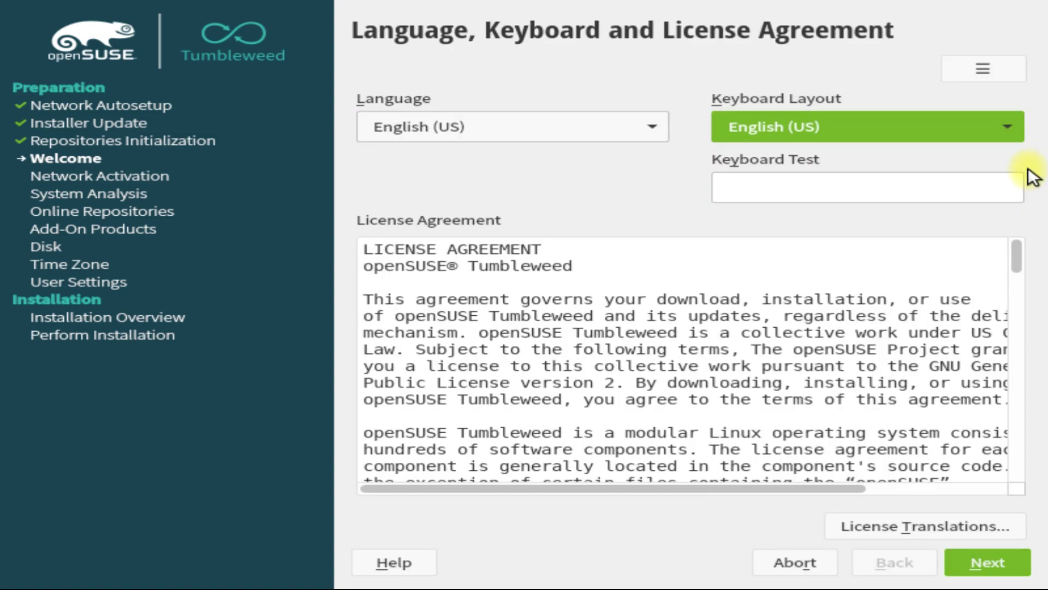
pyautogui.click(985, 562)
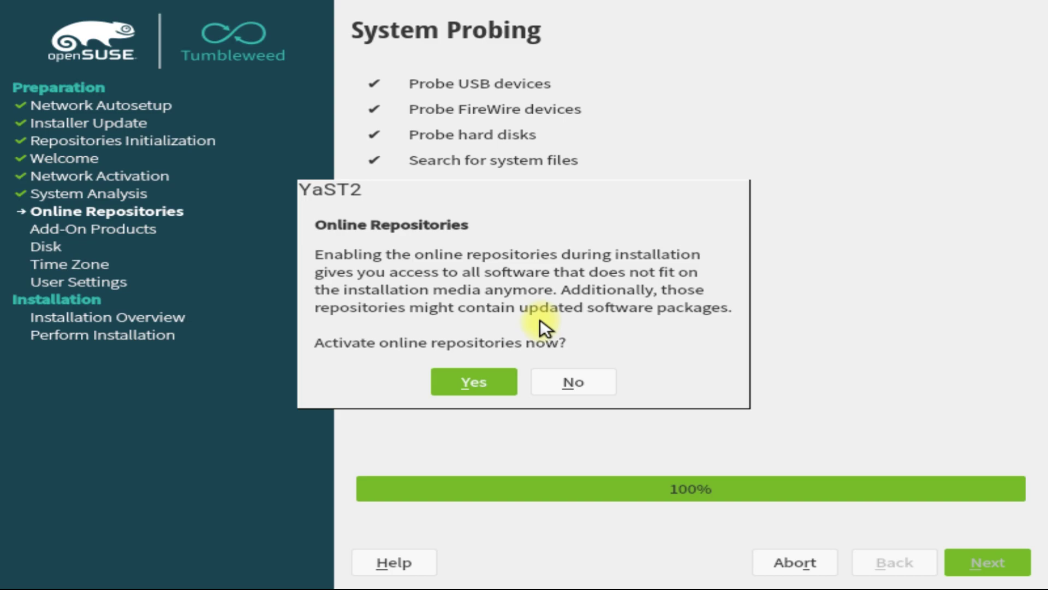
# Step: Decline online repositories and select the Desktop with GNOME system role
pyautogui.click(559, 377)
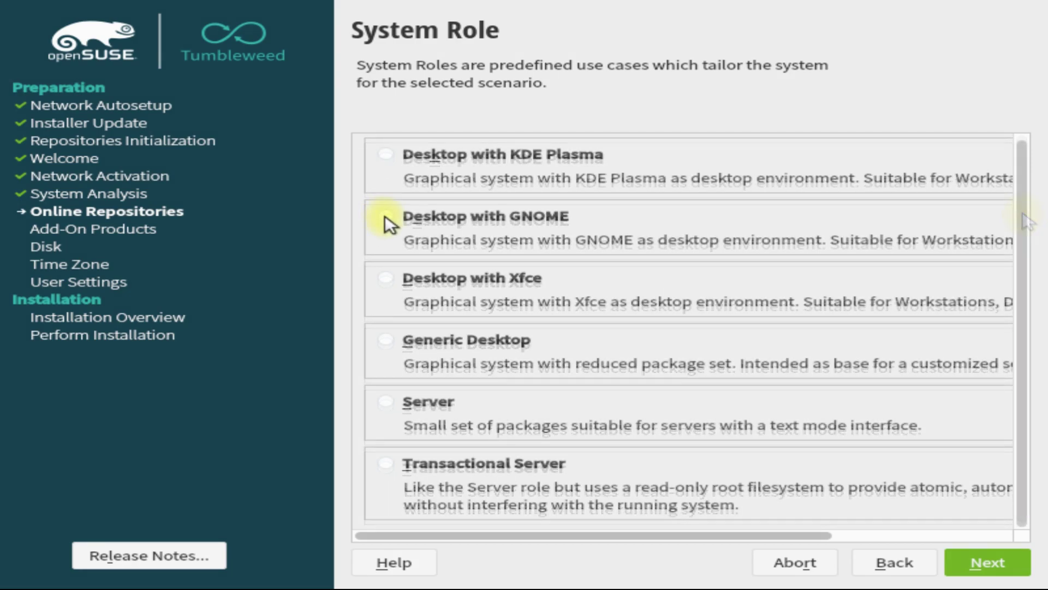
pyautogui.click(385, 216)
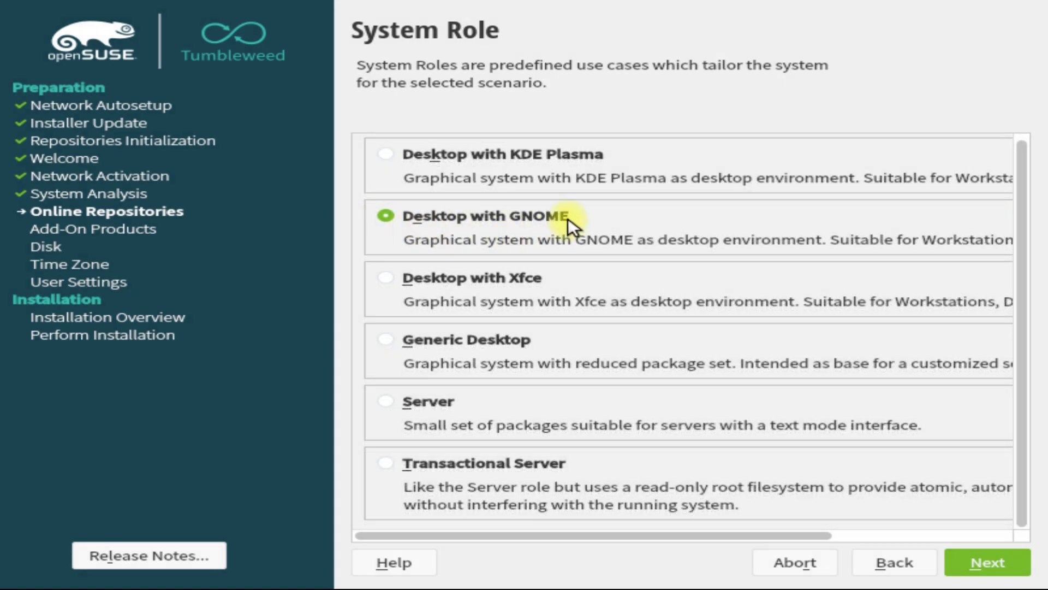
pyautogui.click(980, 560)
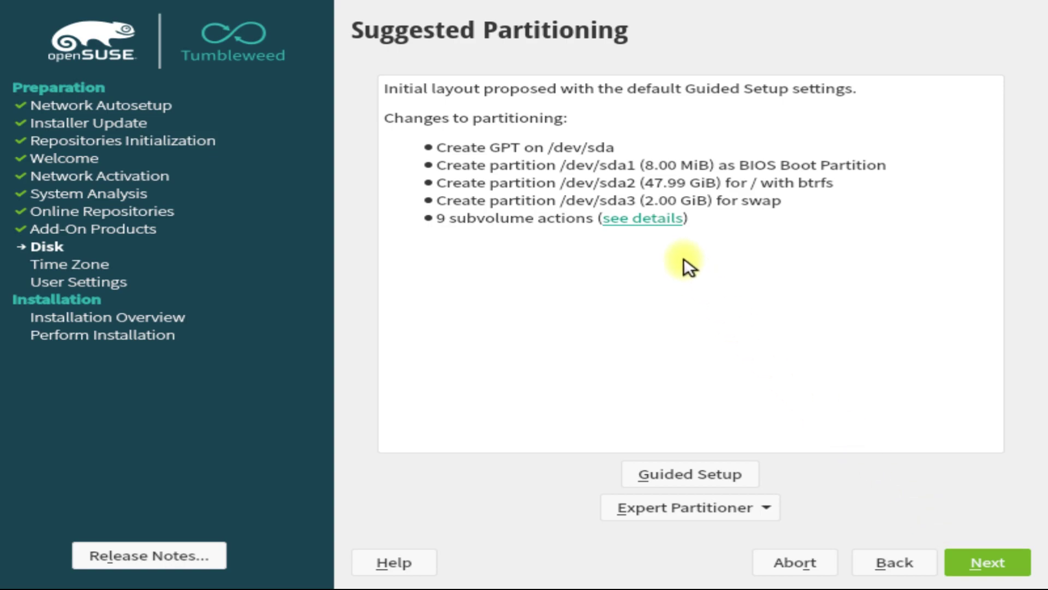
# Step: Review the btrfs subvolumes in the suggested /dev/sda partitioning, then accept it
pyautogui.click(666, 222)
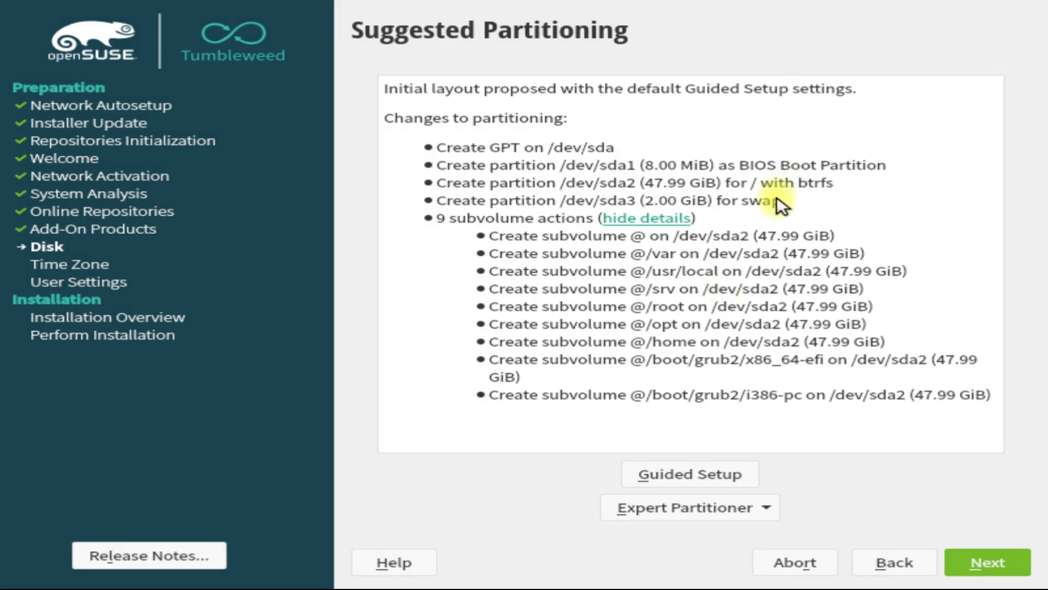
pyautogui.click(680, 219)
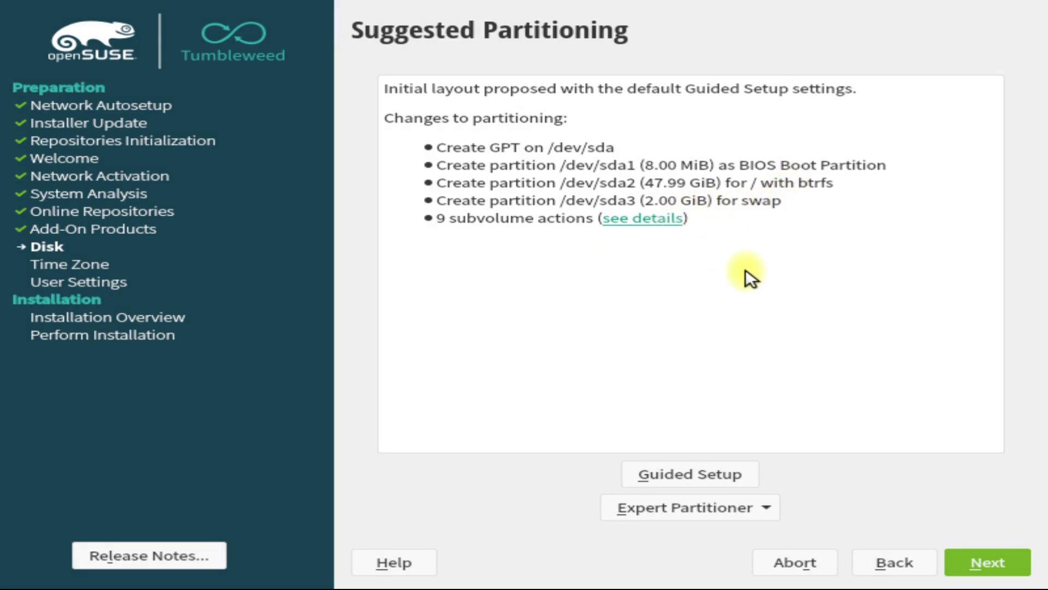
pyautogui.click(1003, 565)
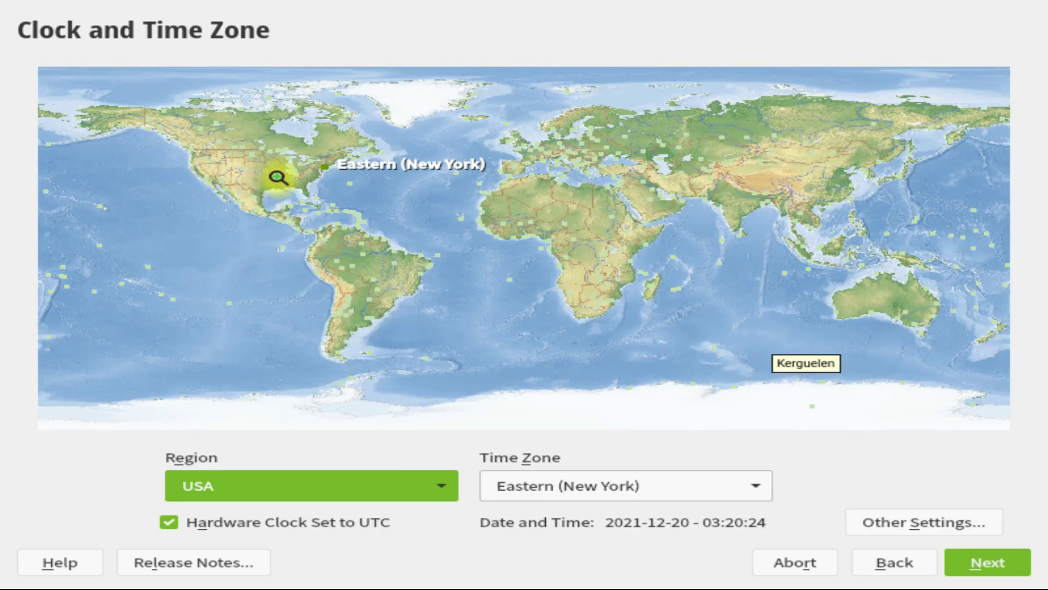
# Step: Pick USA / Indiana (Vincennes) on the North America time zone map
pyautogui.click(291, 171)
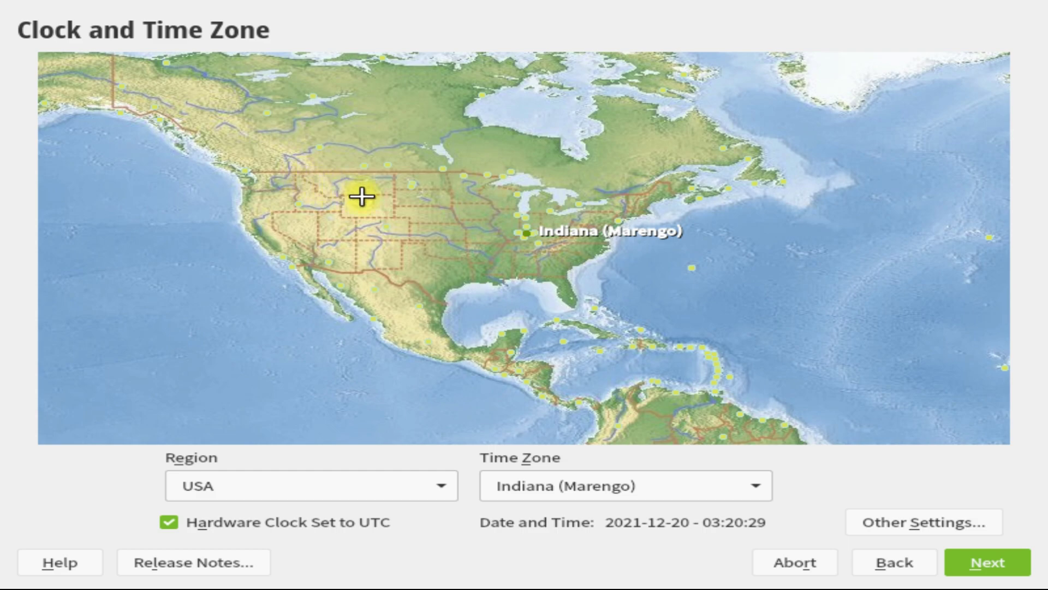
pyautogui.click(472, 236)
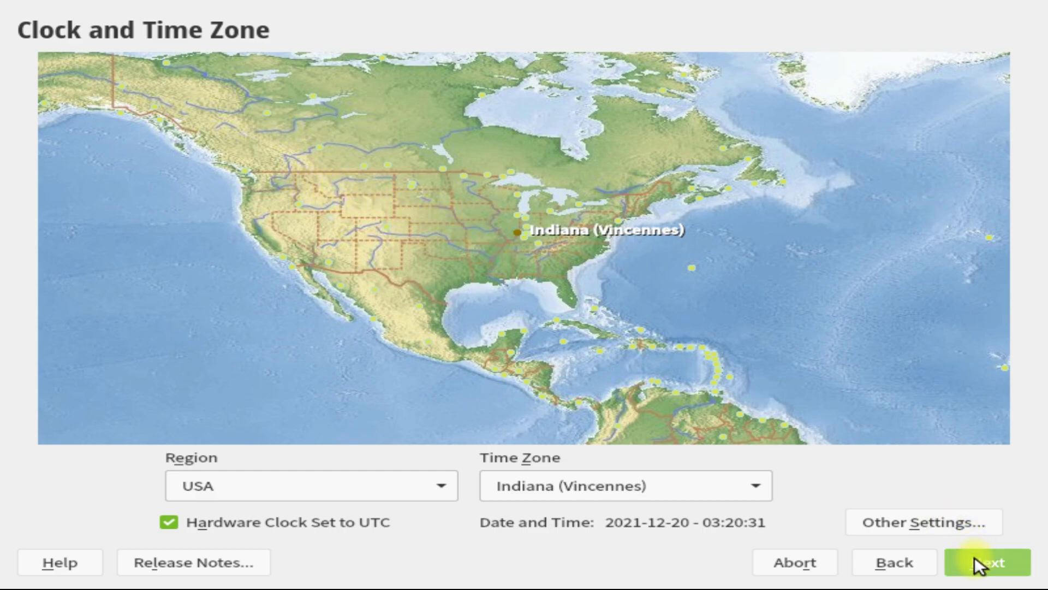
pyautogui.click(991, 566)
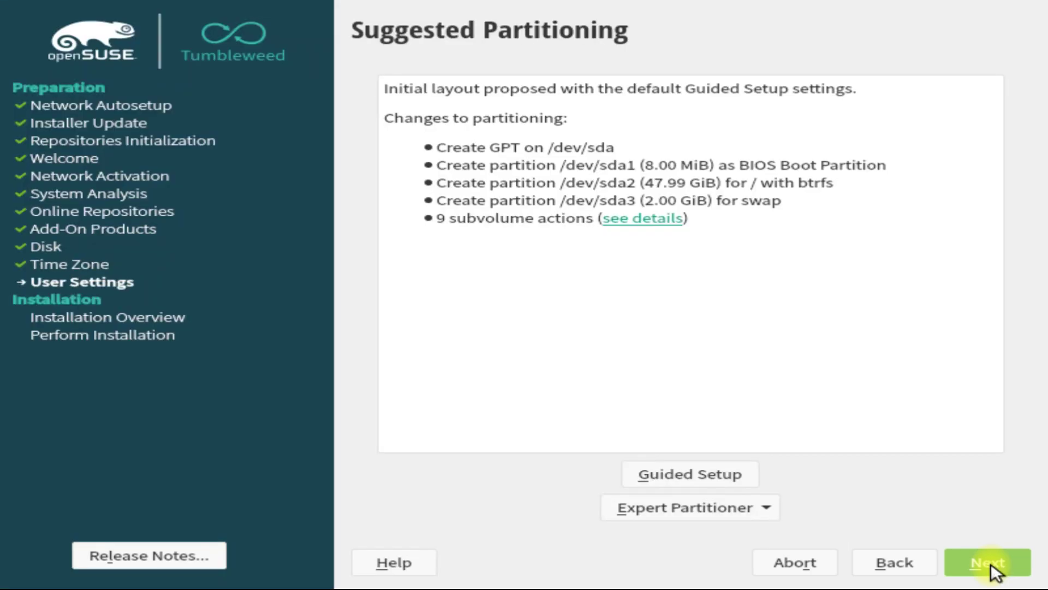
# Step: Enter the user's full name and a matching password, accepting the simple-password warning
pyautogui.click(991, 562)
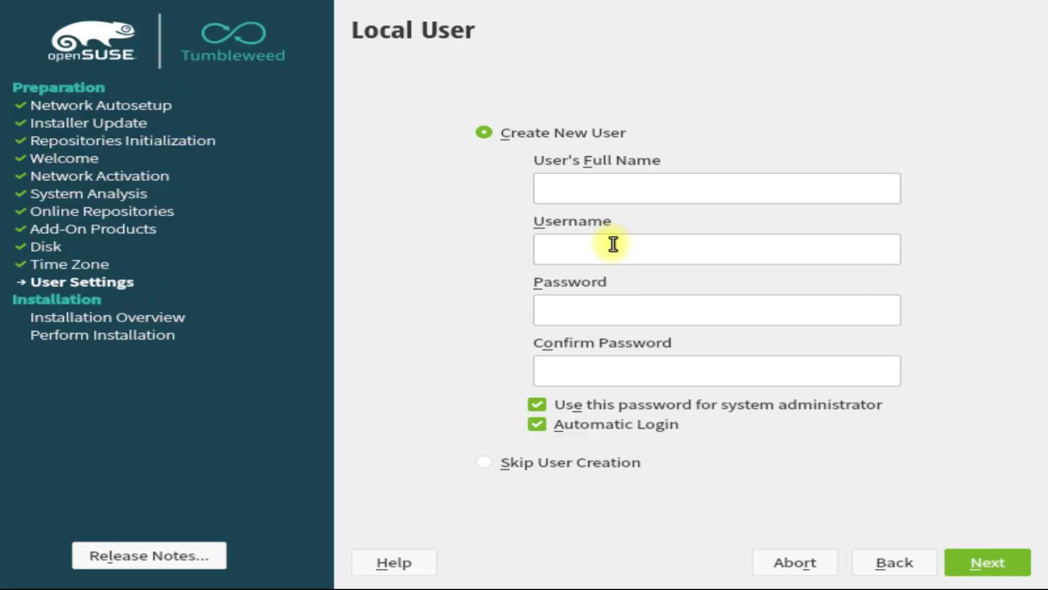
pyautogui.click(606, 201)
pyautogui.write('techsolutionz')
pyautogui.press('Tab')
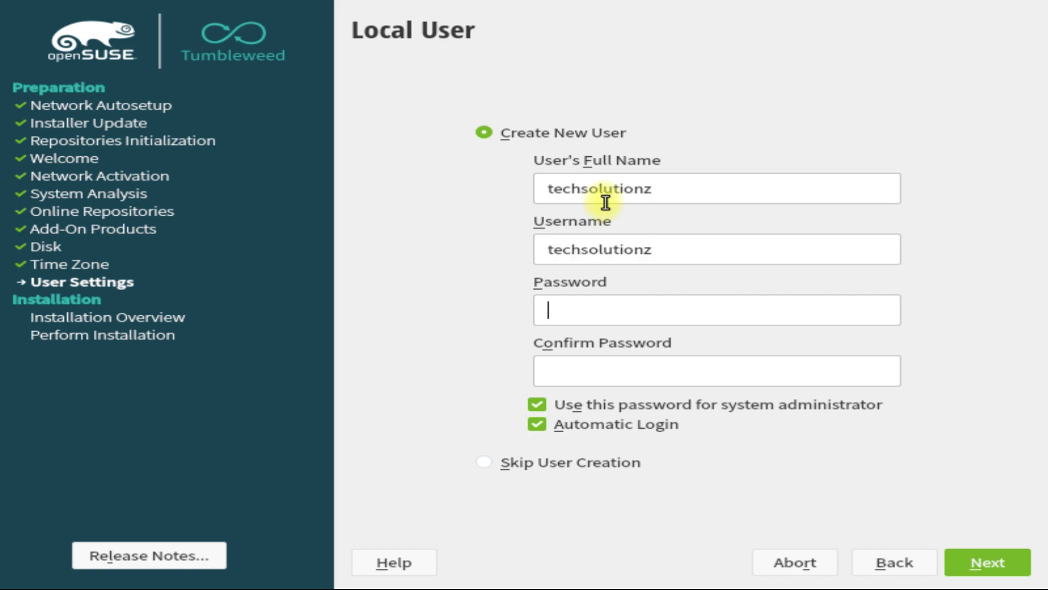
pyautogui.write('******')
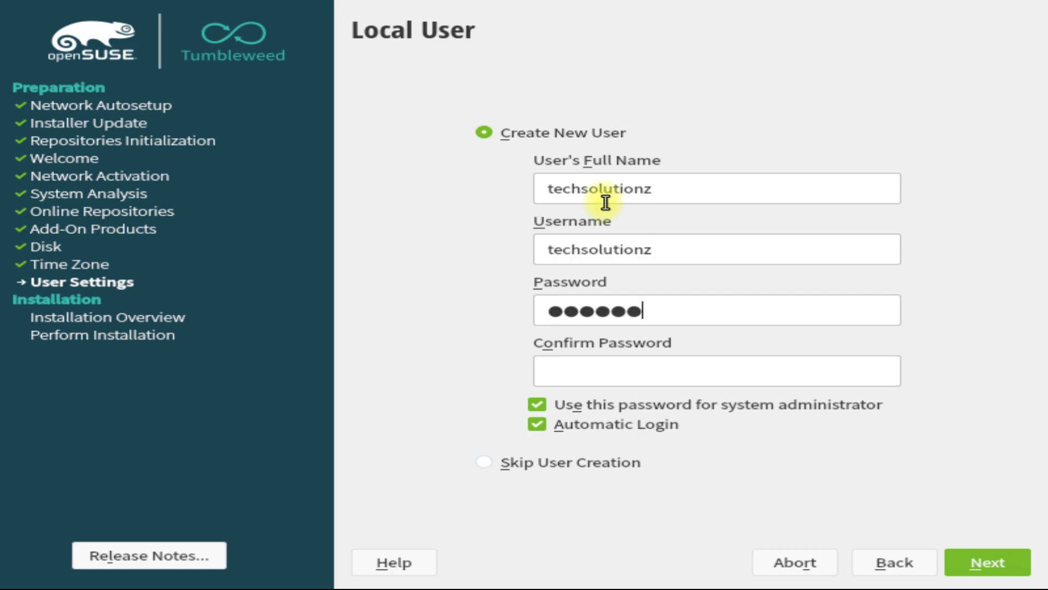
pyautogui.press('Tab')
pyautogui.write('****')
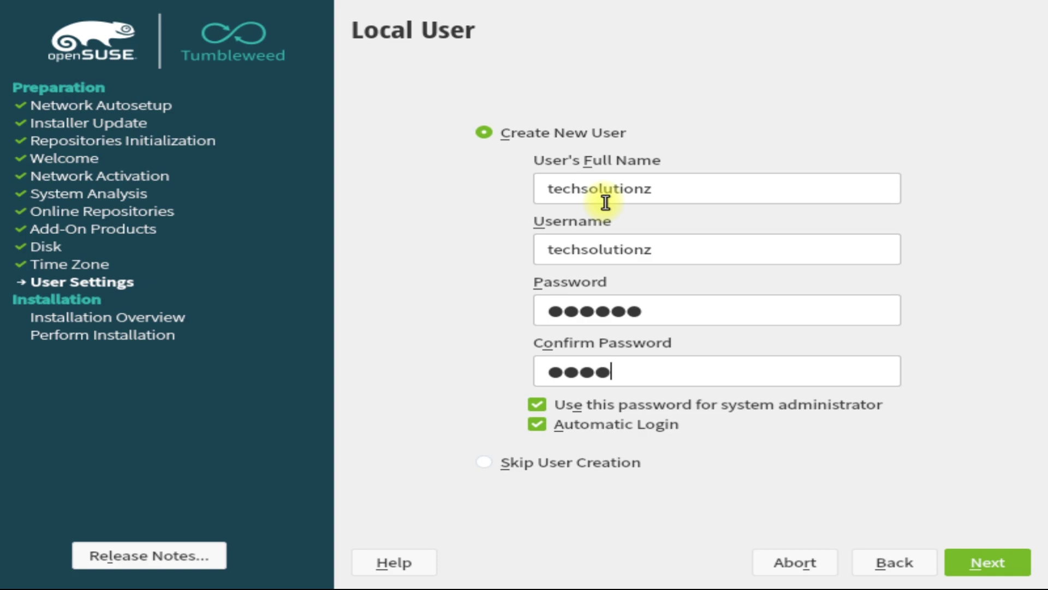
pyautogui.write('**')
pyautogui.click(1007, 556)
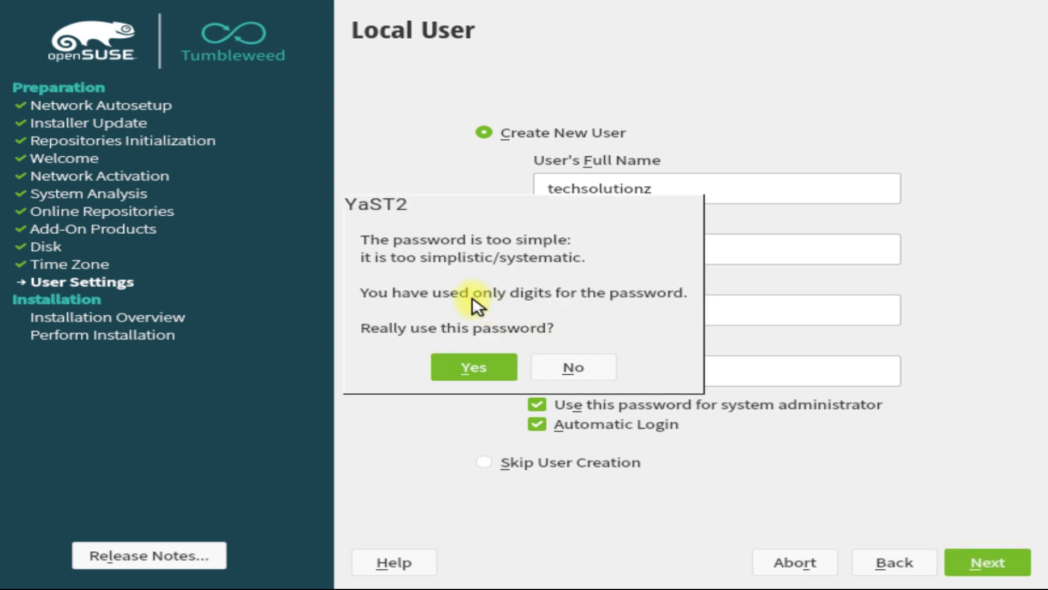
pyautogui.click(474, 365)
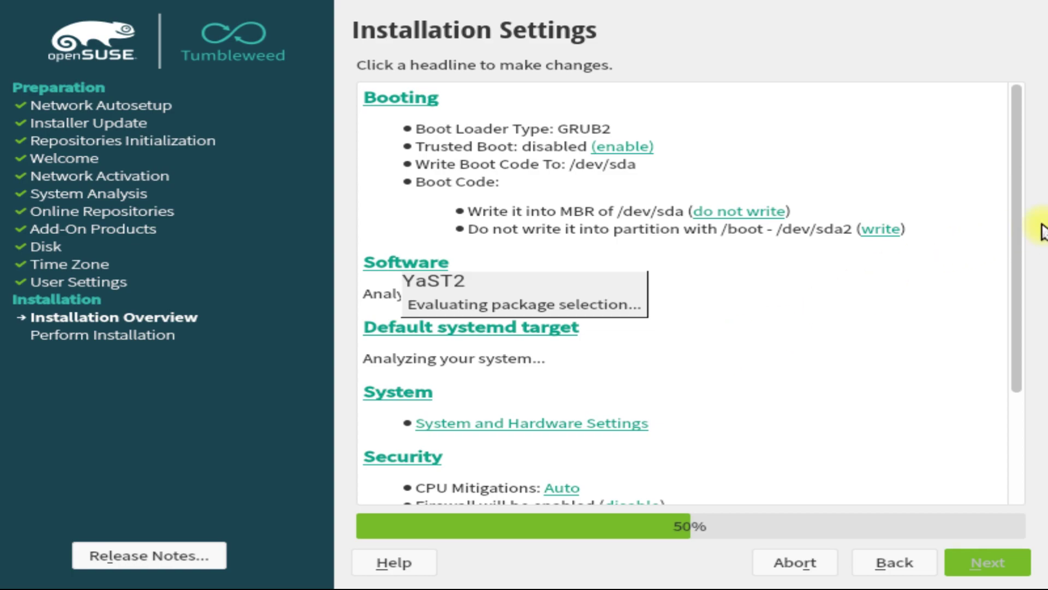
# Step: Review the Installation Settings summary and confirm installing to the disk
pyautogui.moveTo(1020, 147); pyautogui.dragTo(1017, 431)
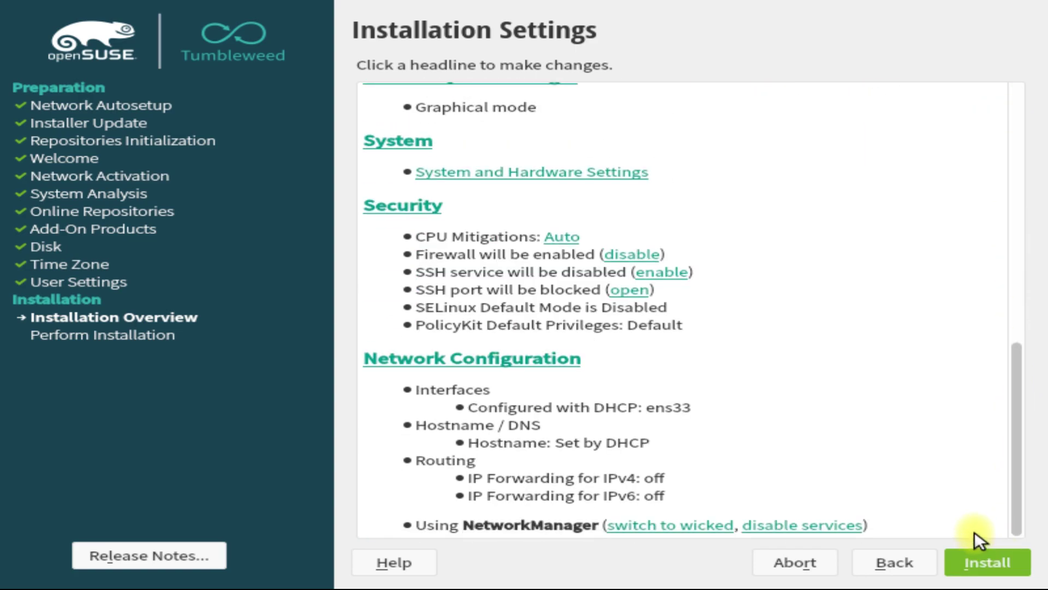
pyautogui.click(978, 557)
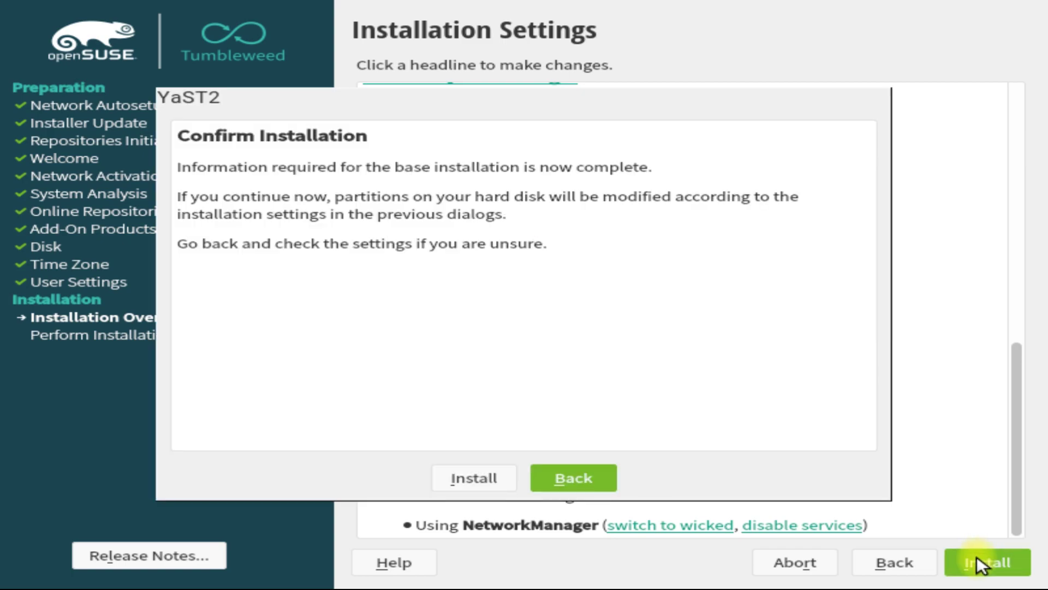
pyautogui.click(477, 472)
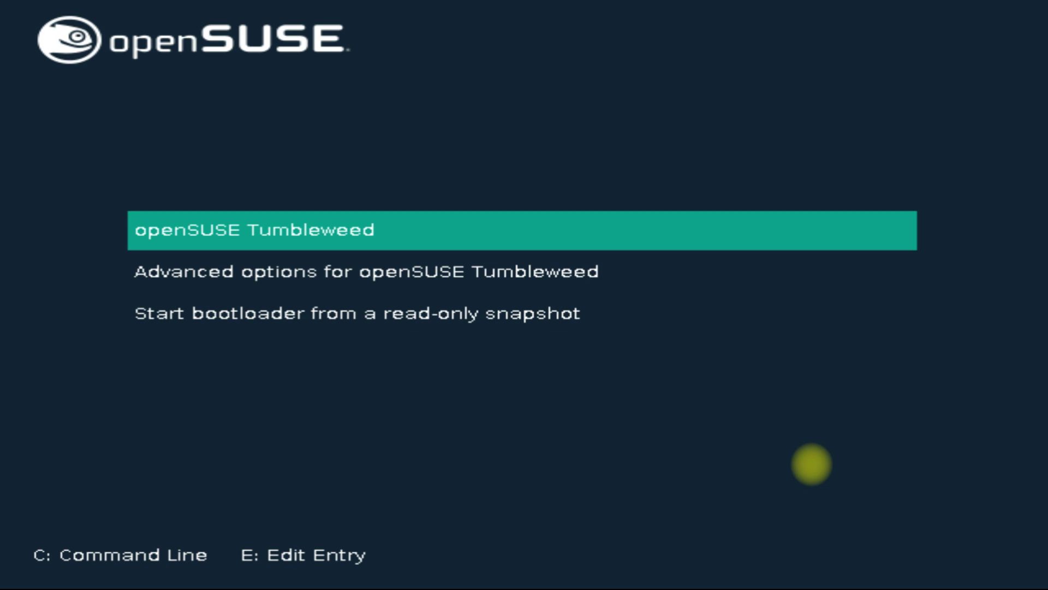
# Step: Boot the highlighted openSUSE Tumbleweed GRUB entry into GNOME
pyautogui.press('Return')
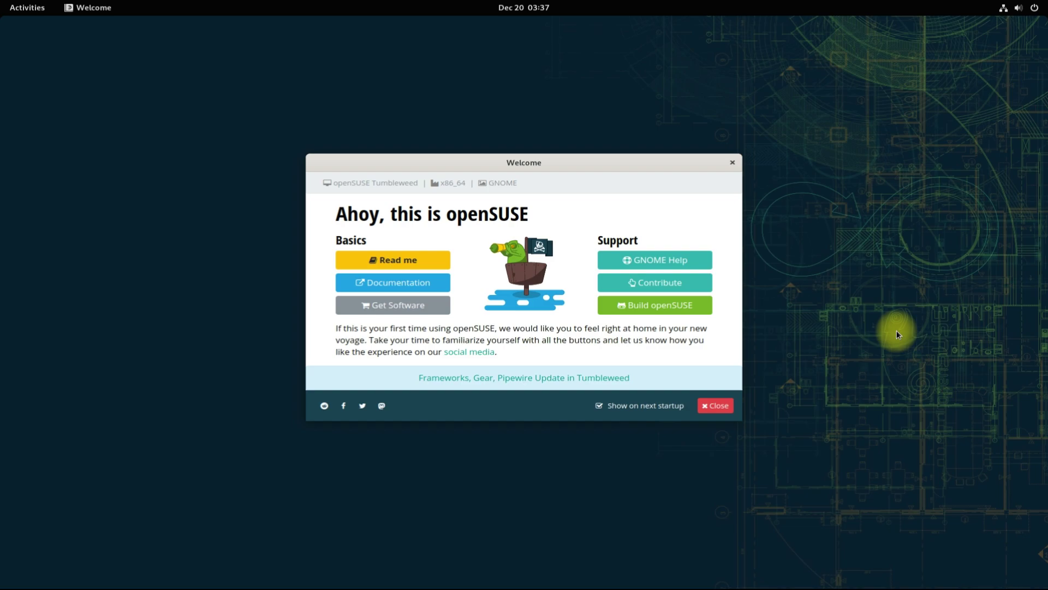
# Step: Close the openSUSE Welcome window and bring up the desktop's context menu
pyautogui.click(717, 405)
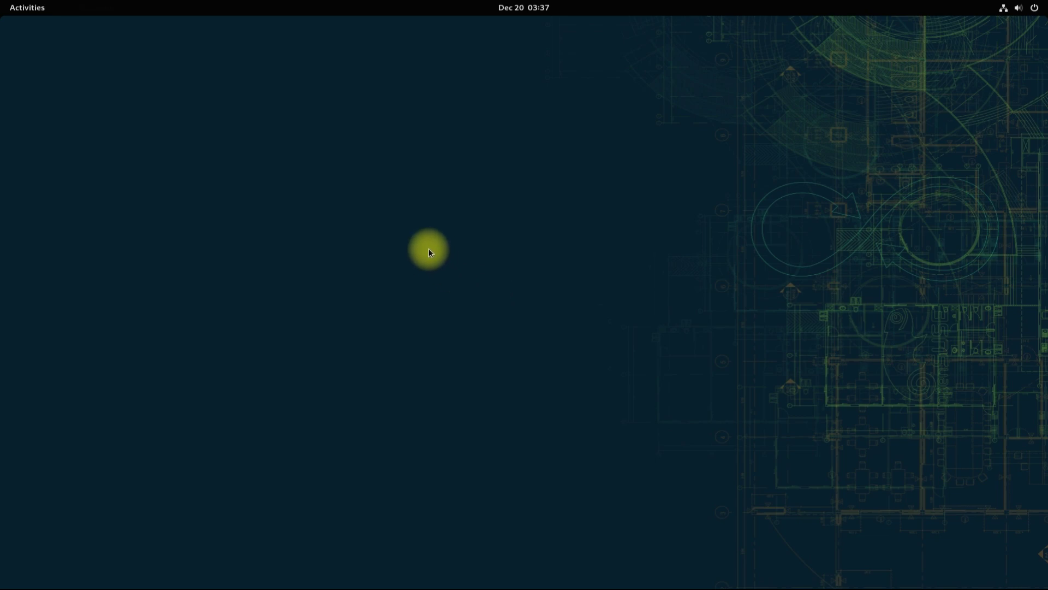
pyautogui.rightClick(505, 140)
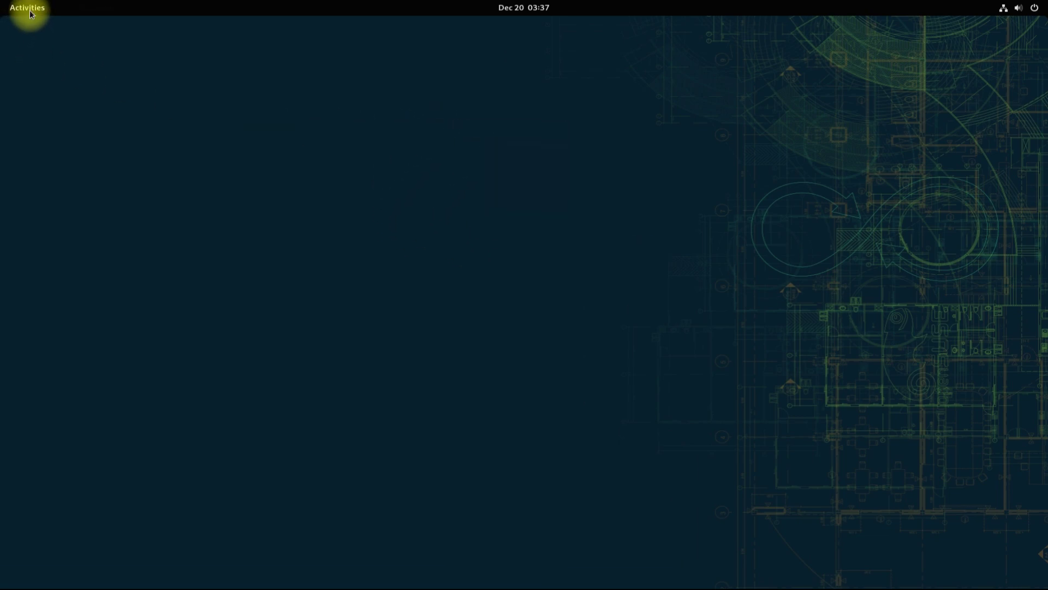